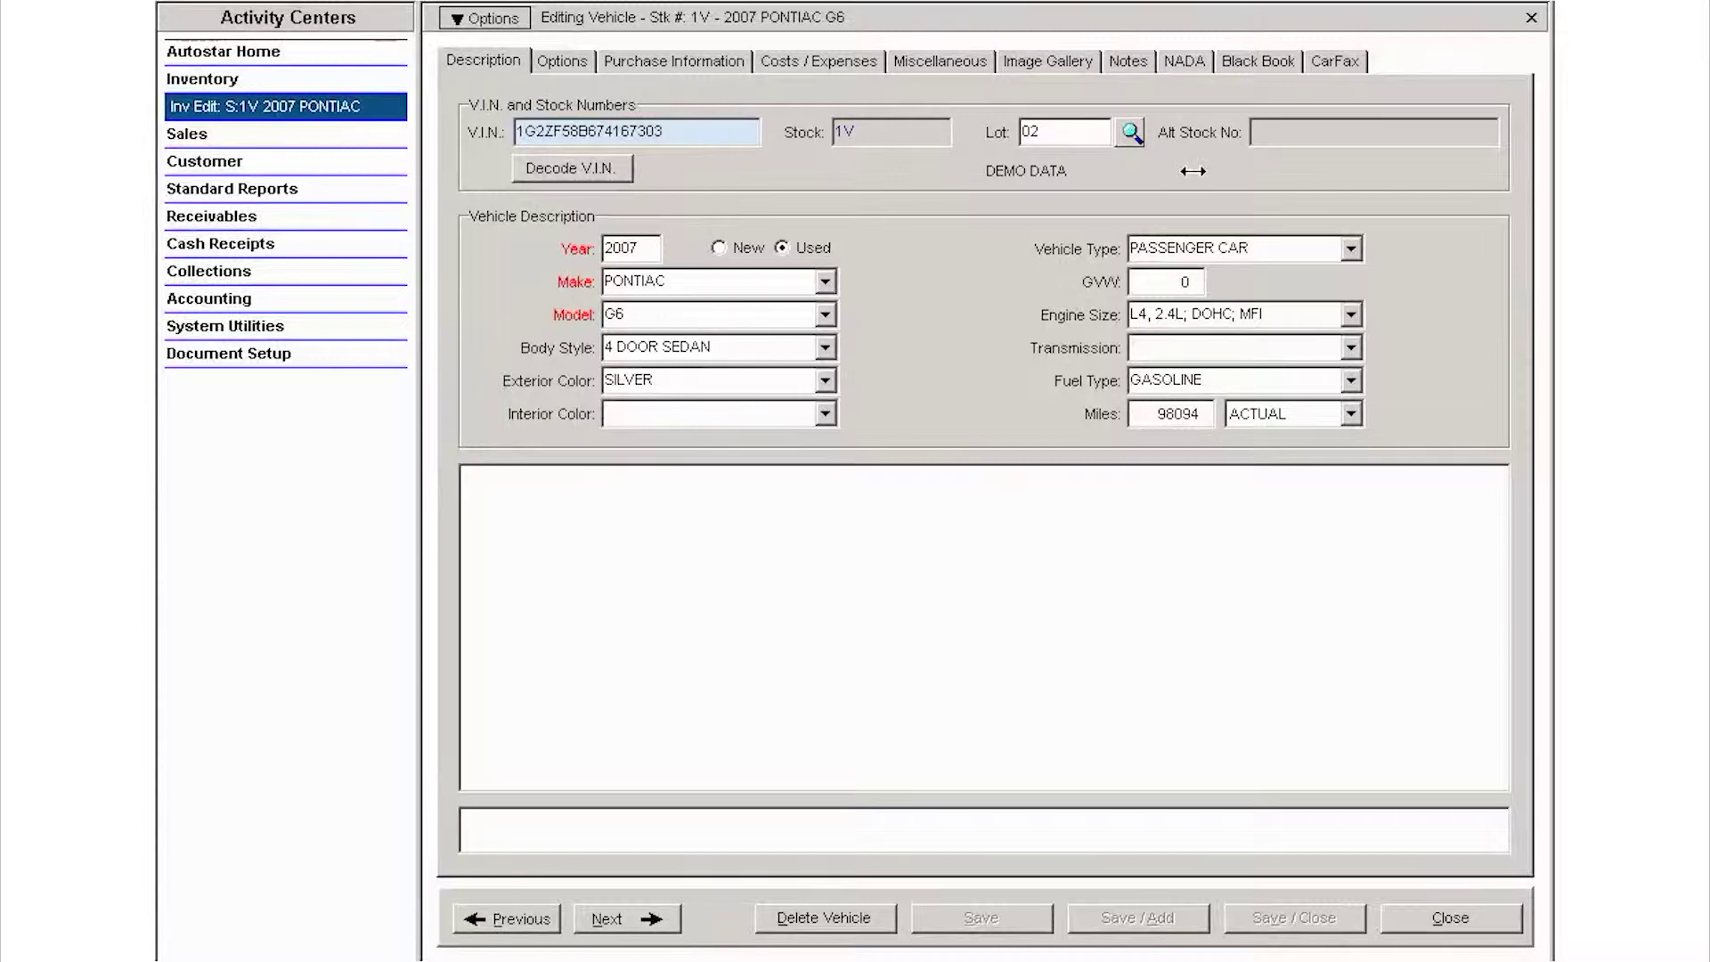
Step: Decode the 2007 Pontiac G6 VIN under NADA to refresh trade, loan, retail and auction values
left_click(1184, 61)
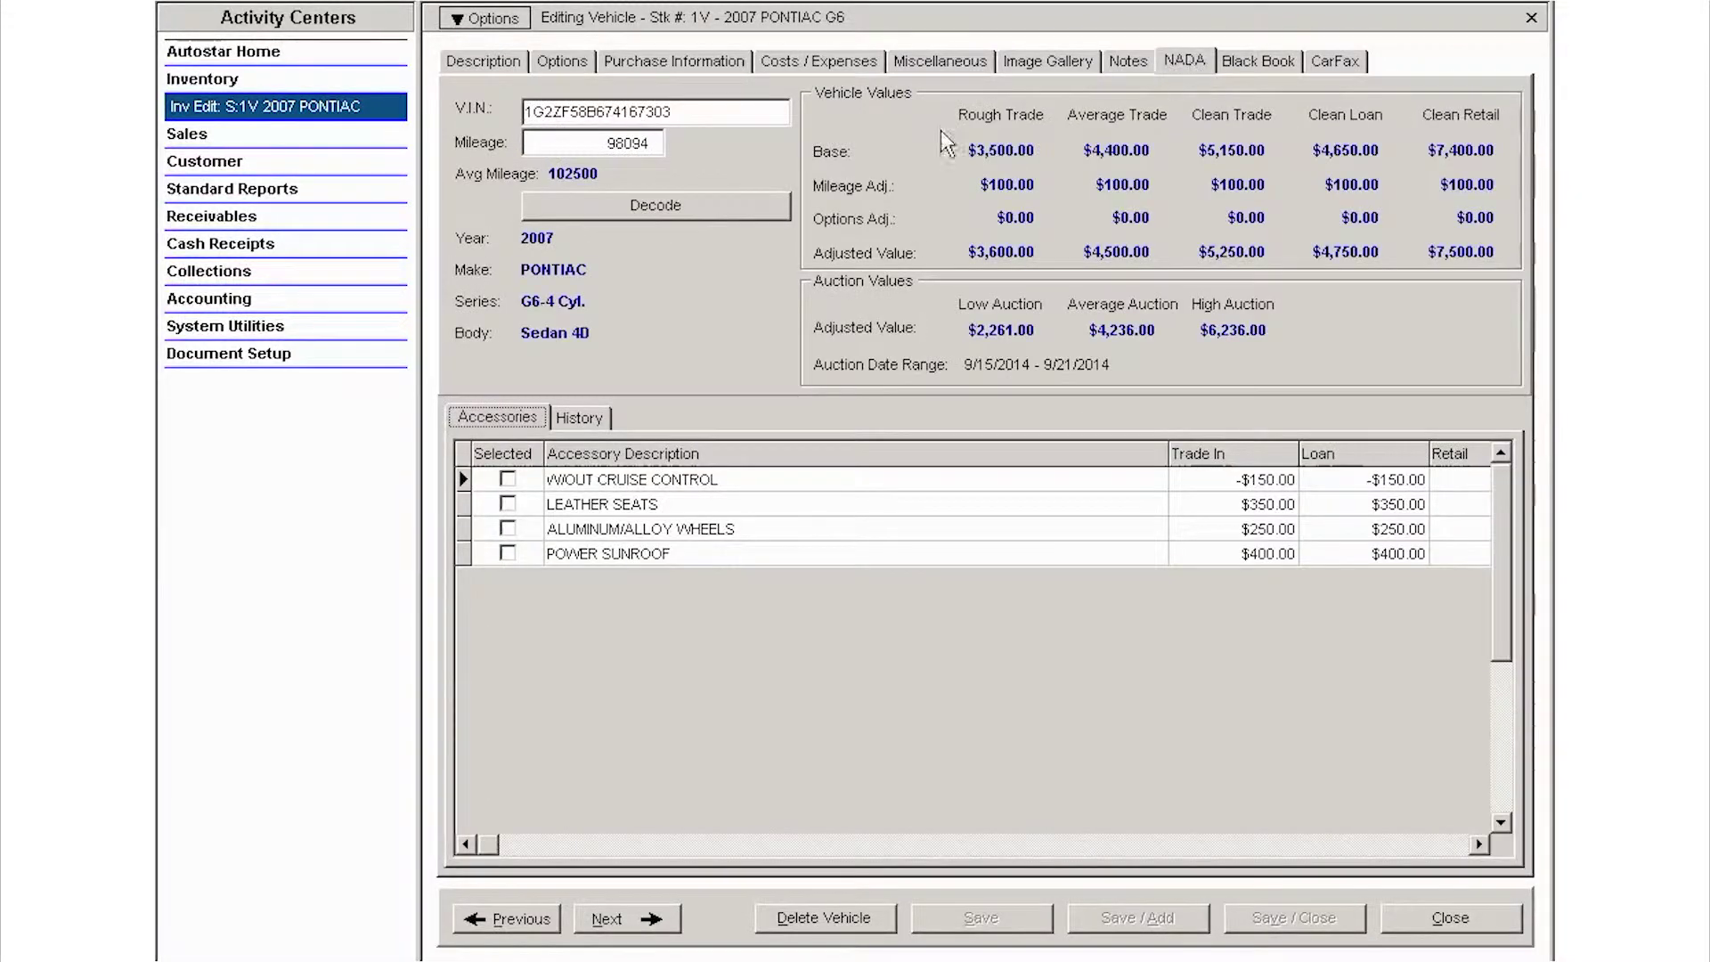
left_click(652, 204)
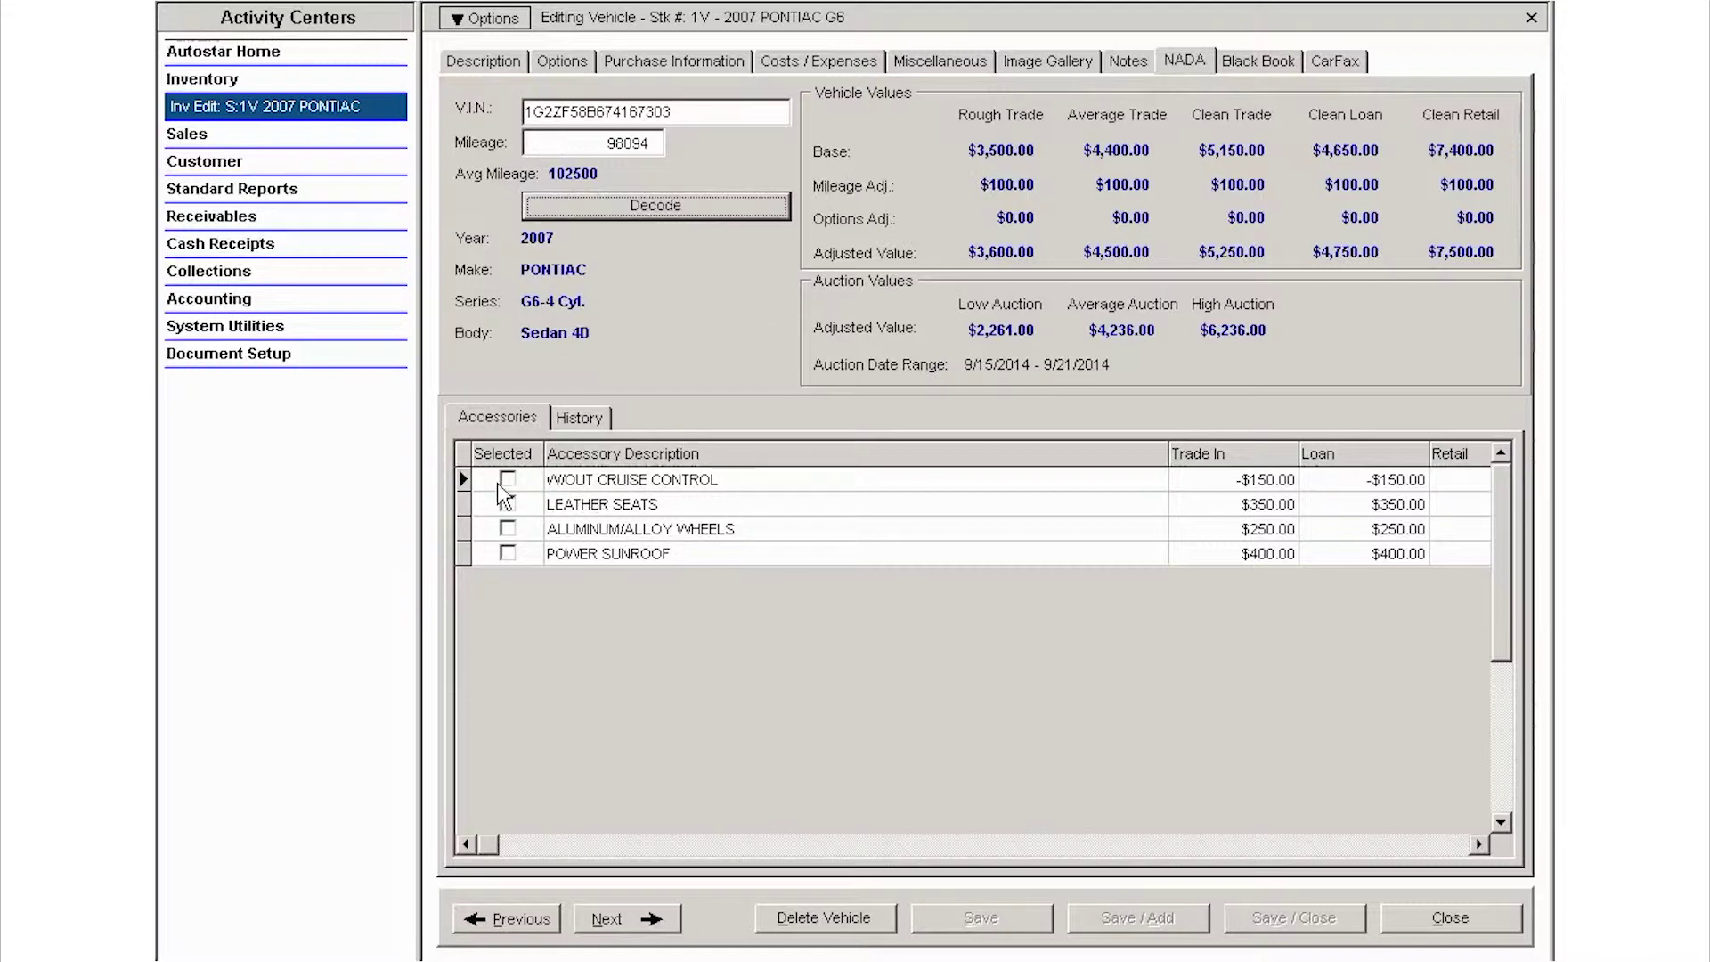
Step: Select the LEATHER SEATS and POWER SUNROOF accessories for a $750 options adjustment
left_click(508, 505)
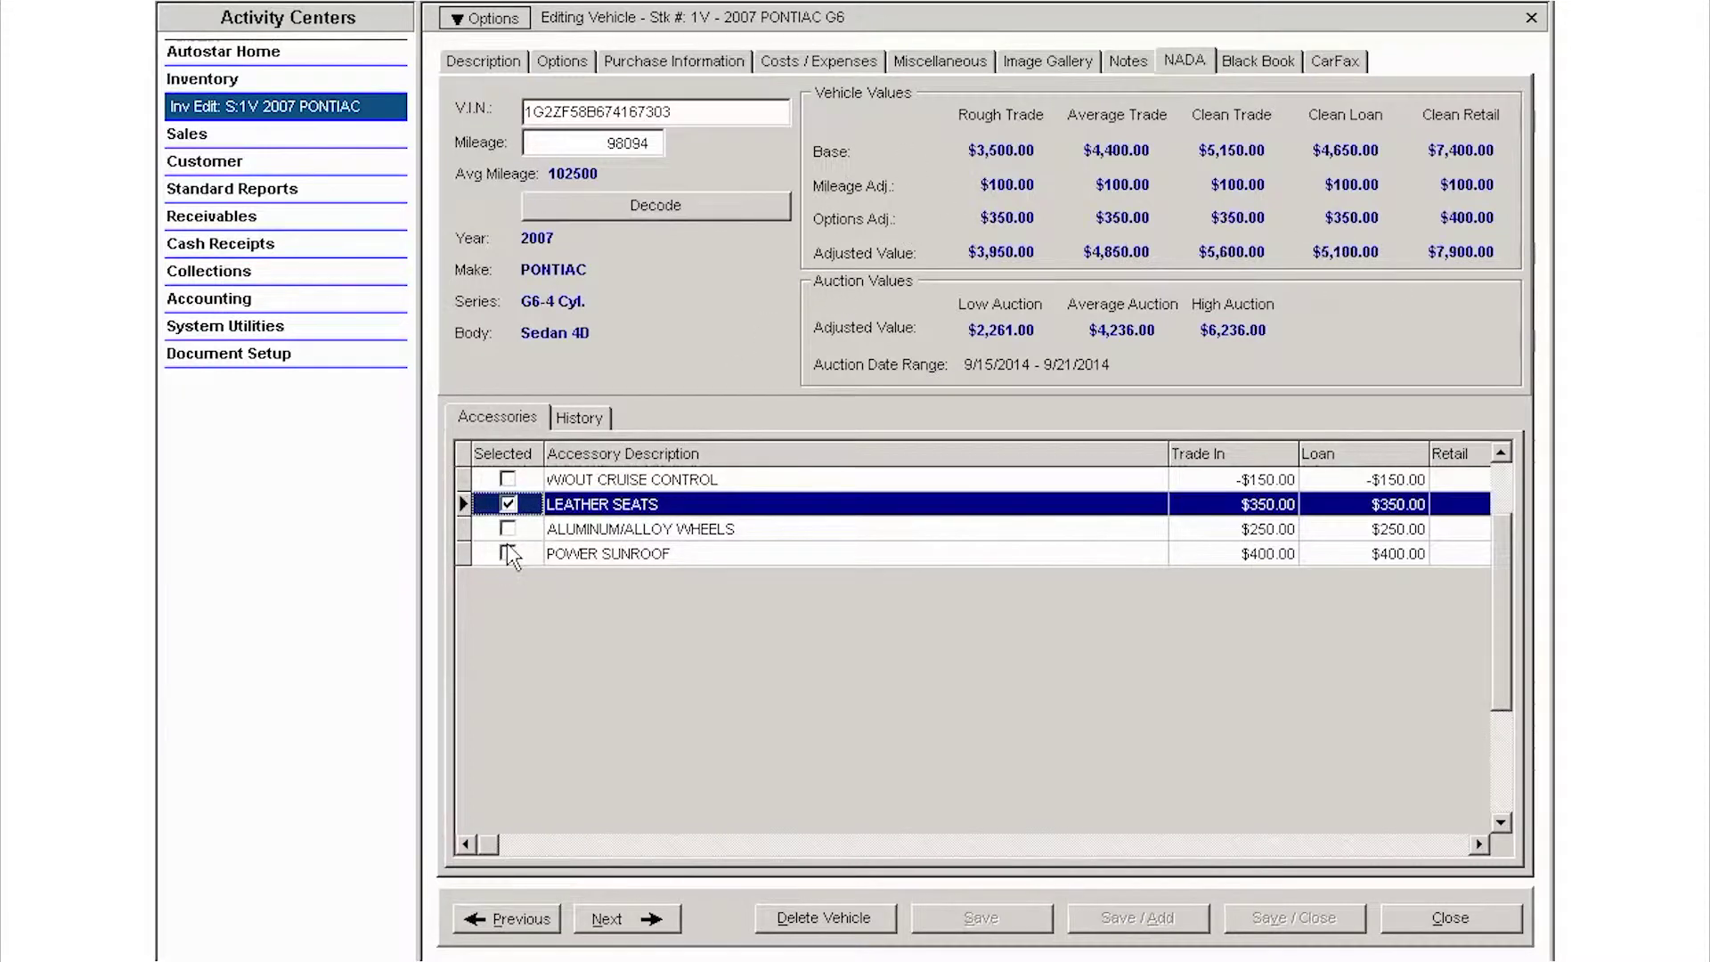
left_click(507, 553)
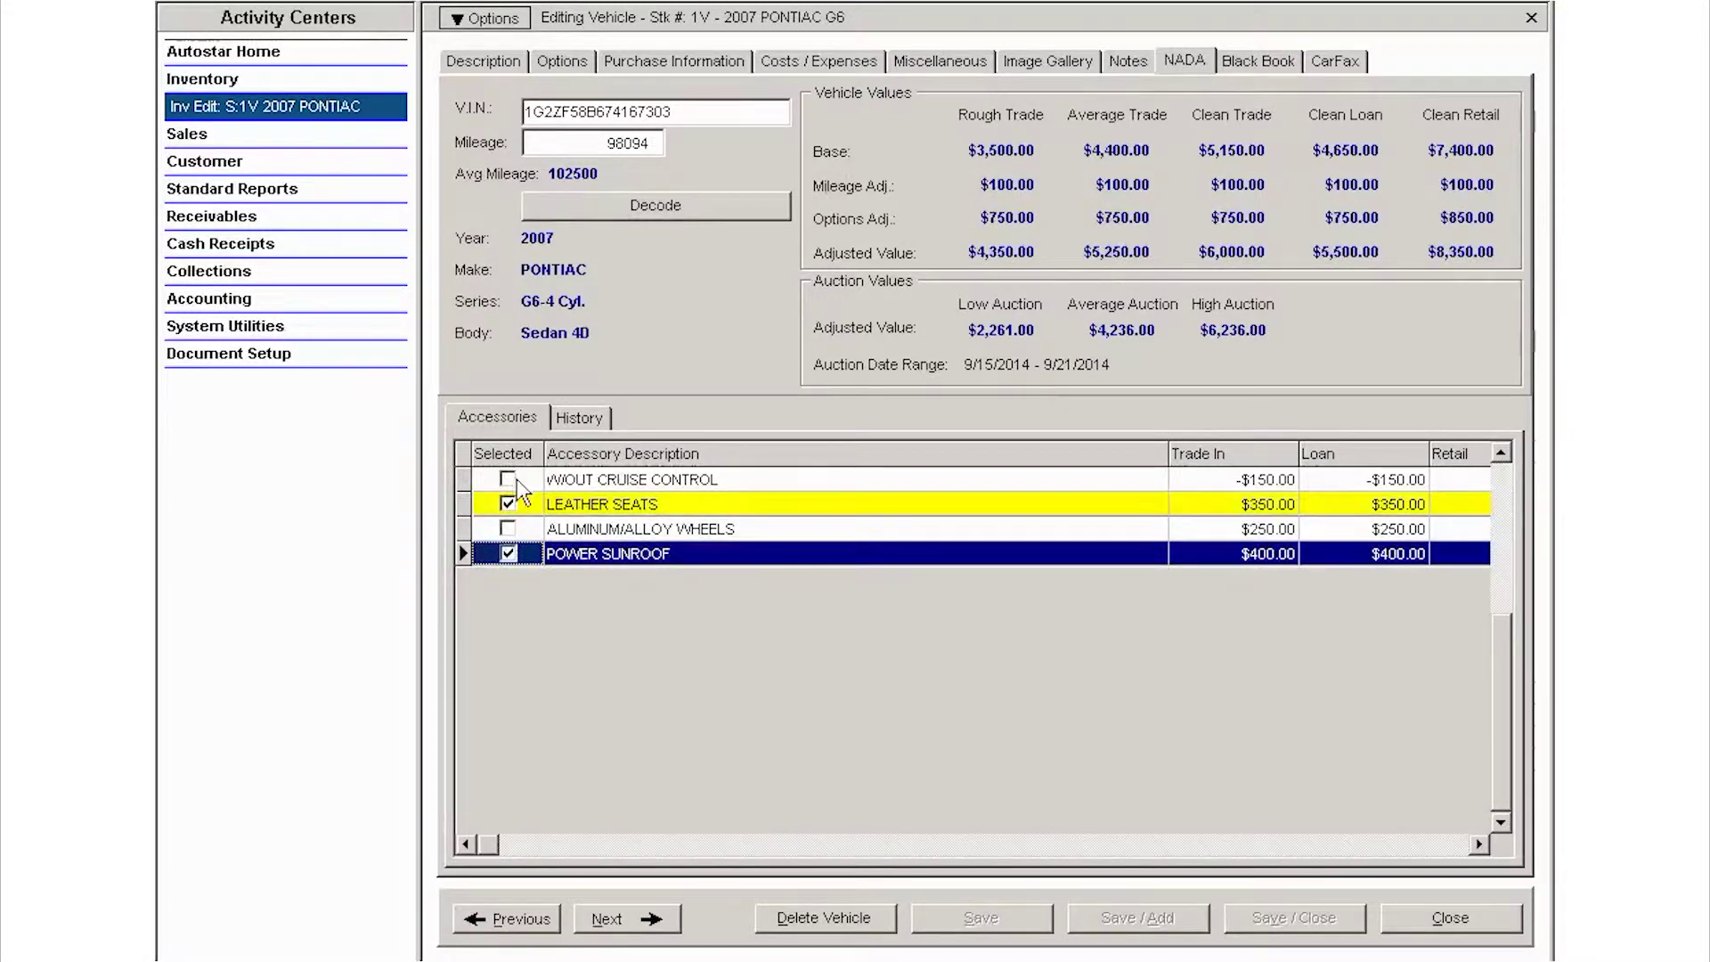
left_click(597, 146)
type("11350")
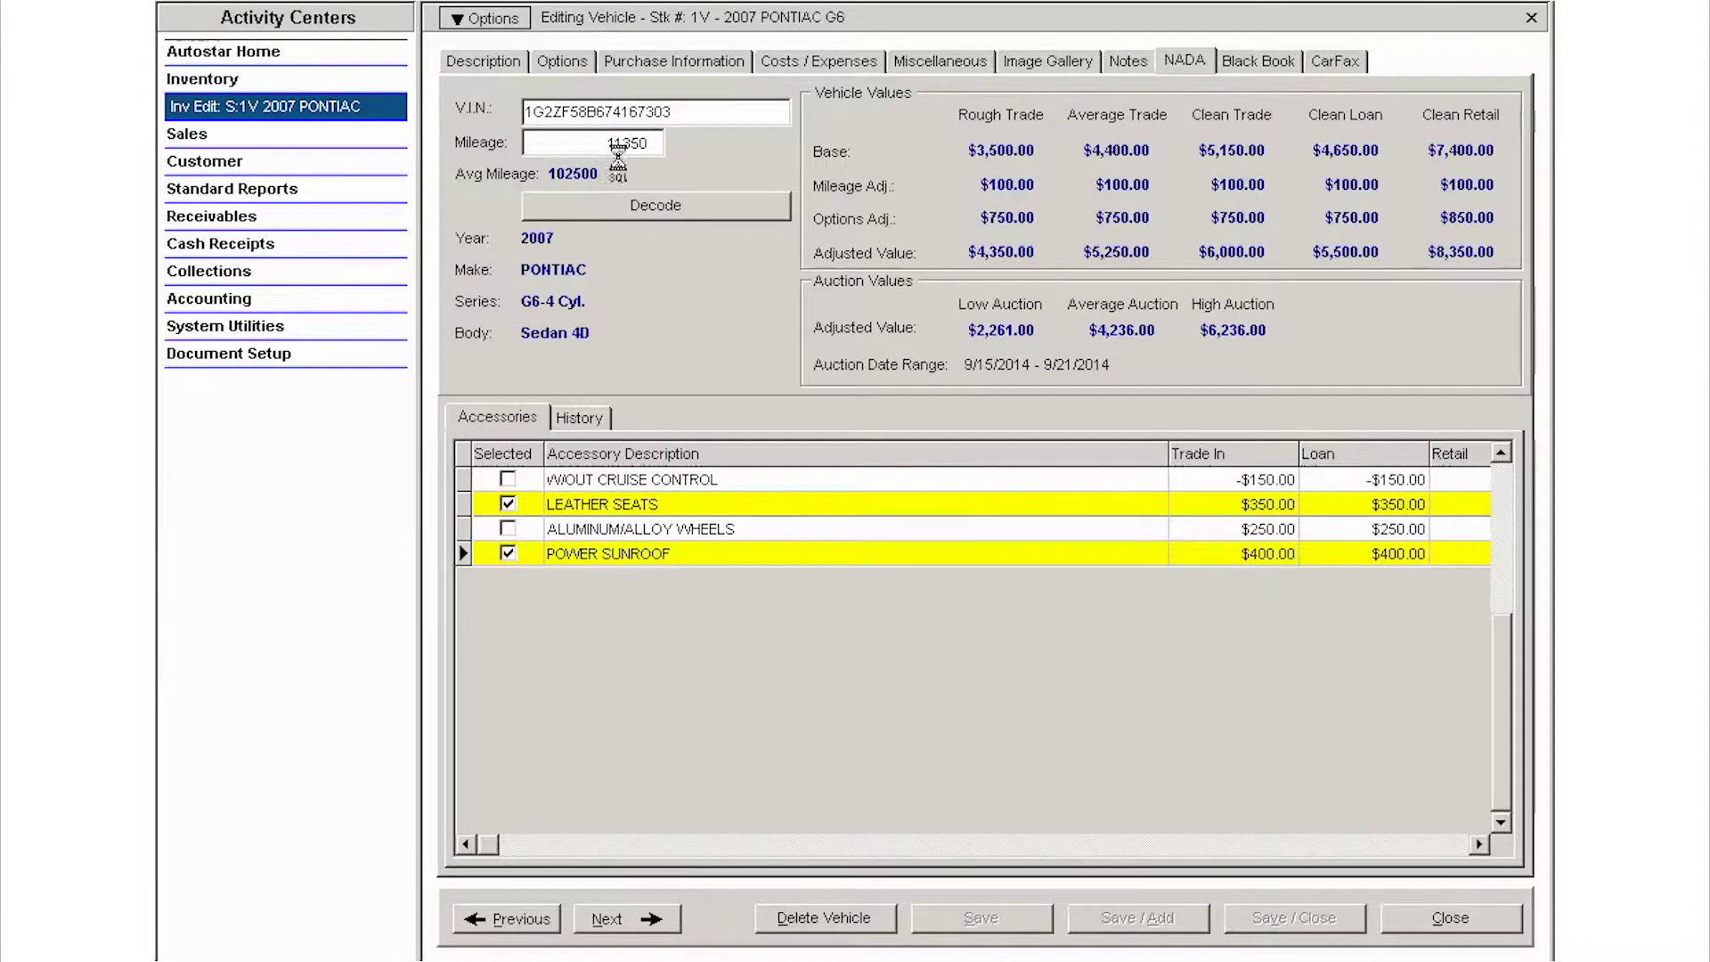
Step: Commit 11,350 miles, adding a $2,575 mileage adjustment, and save the vehicle record
key("Tab")
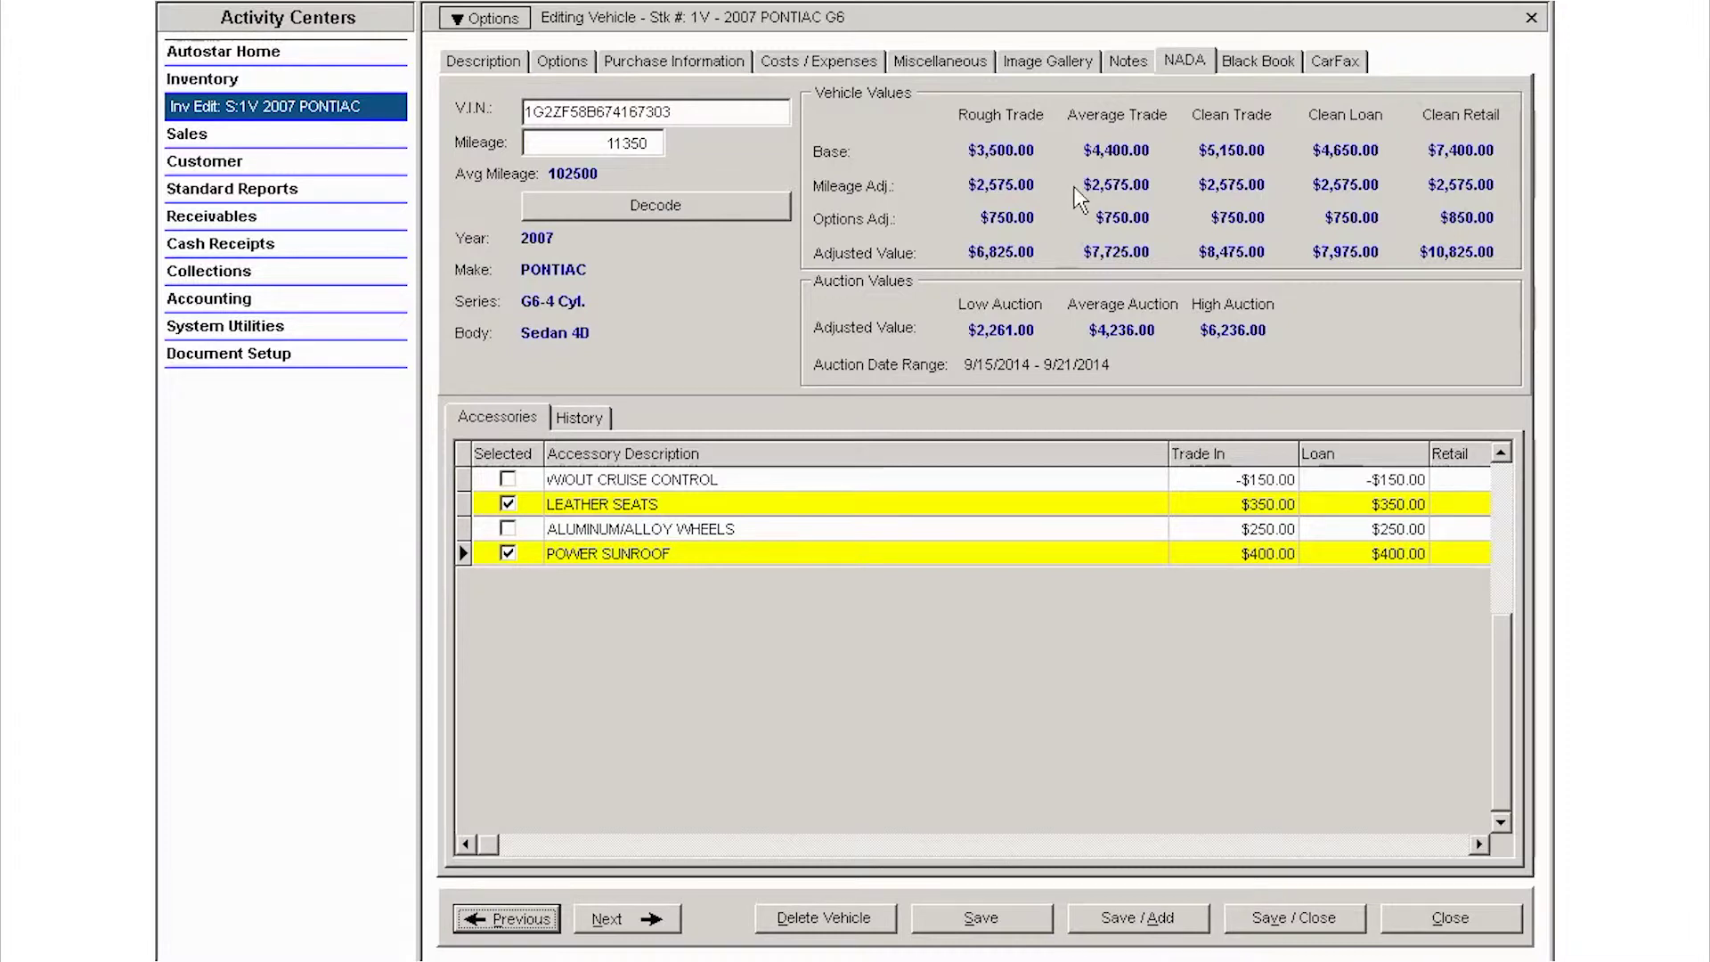
left_click(980, 920)
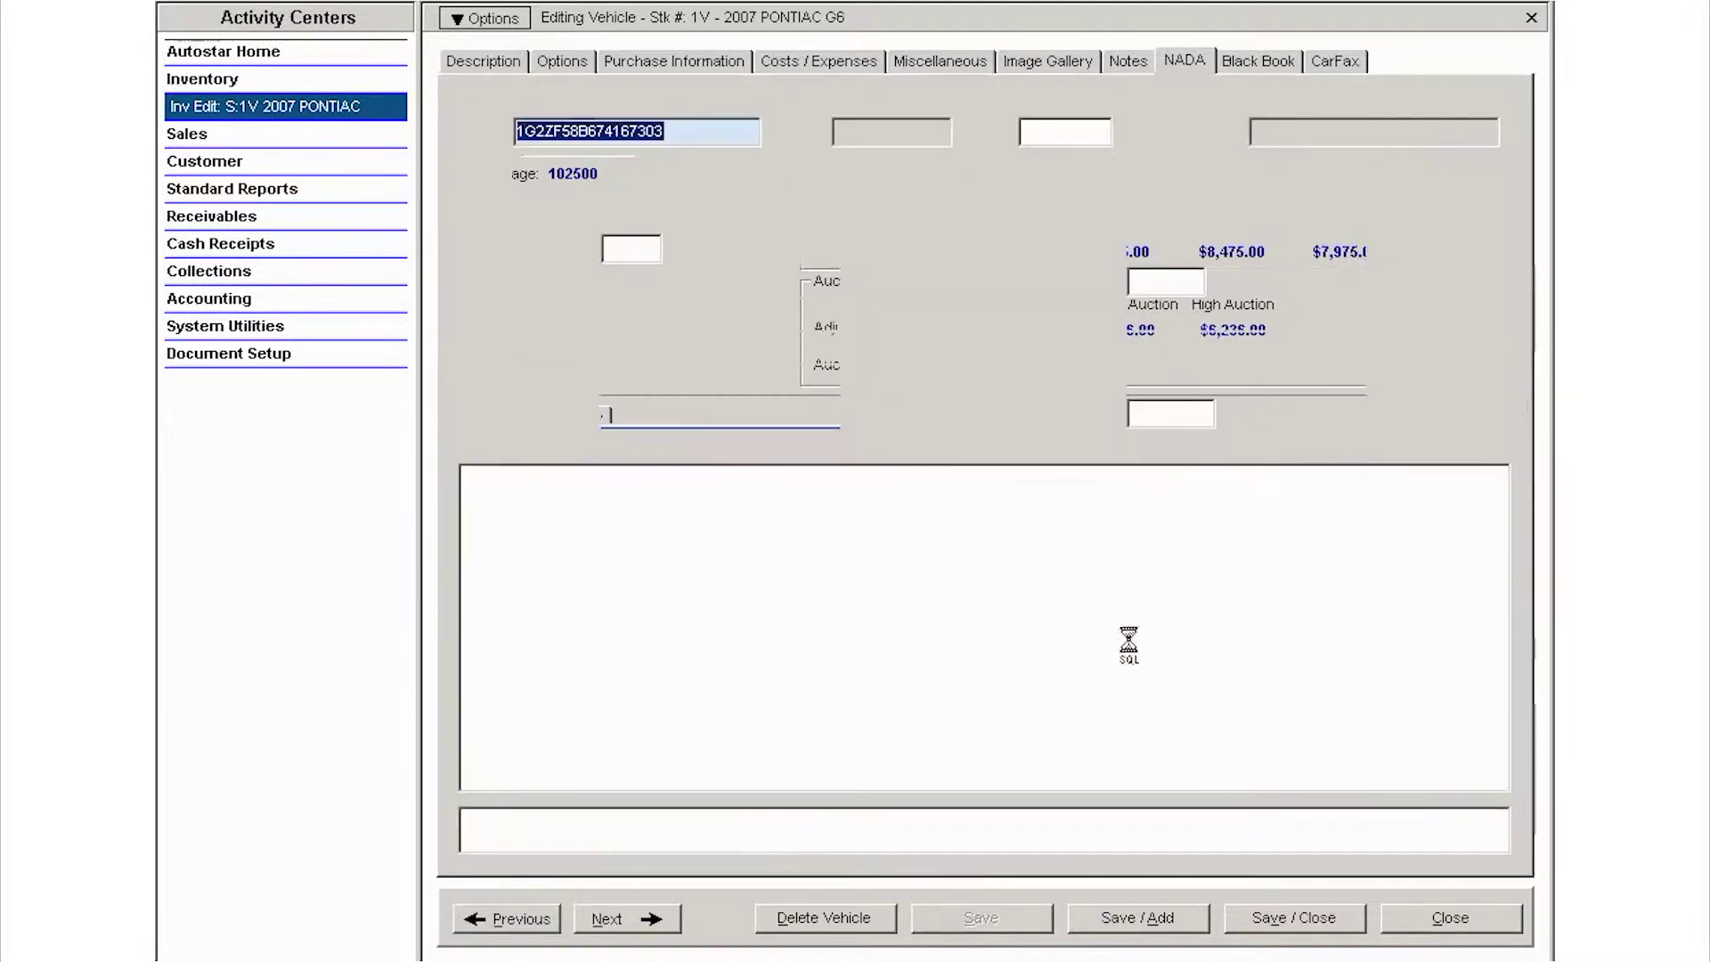